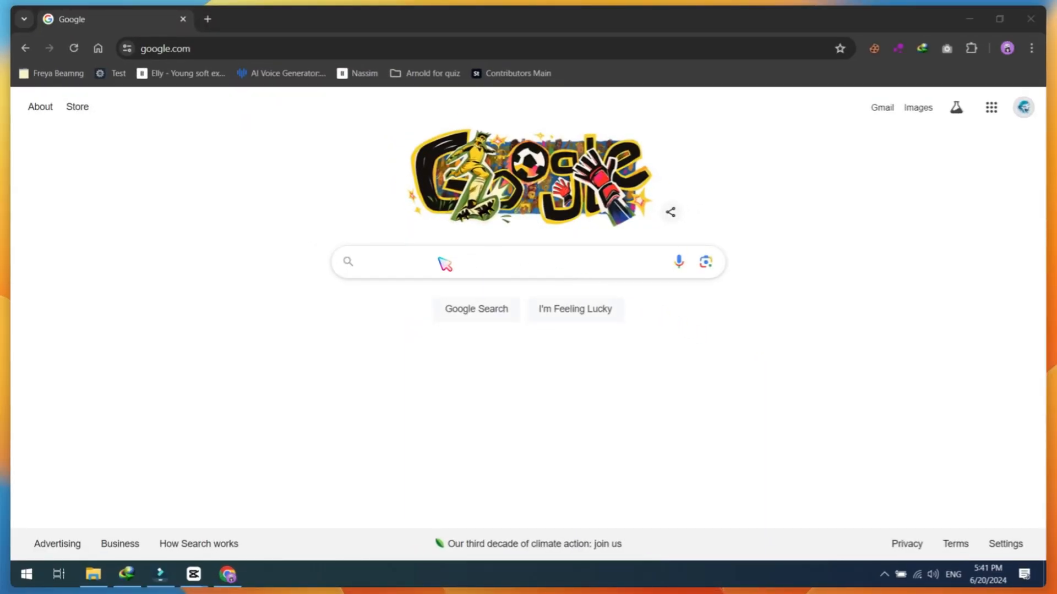
Search Google for 'morph studio' to reach the Morph Studio site
{"action": "left_click", "coordinate": [444, 263]}
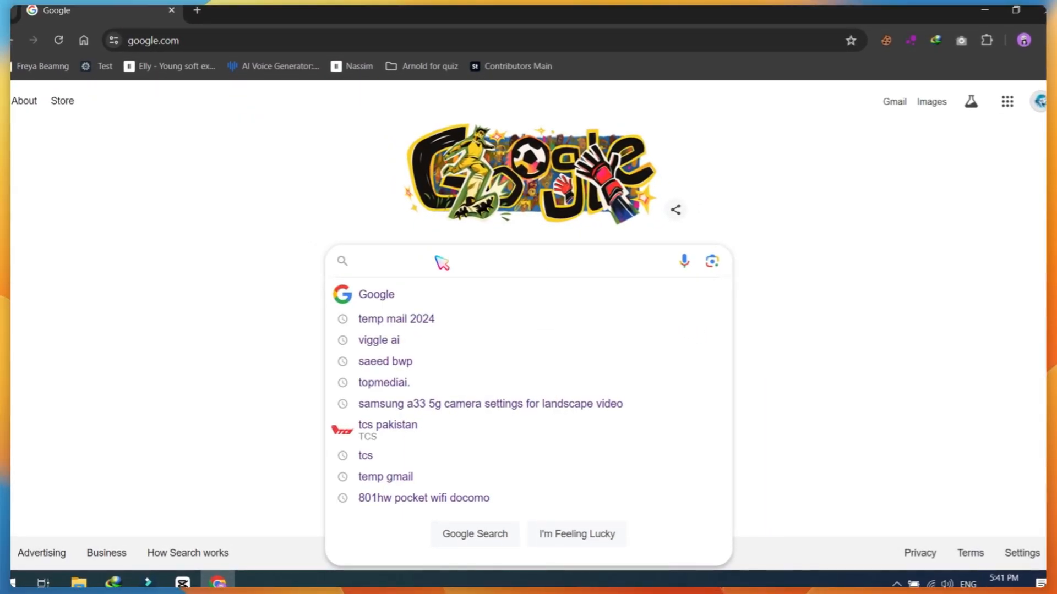
{"action": "type", "text": "morph studio"}
{"action": "key", "text": "Return"}
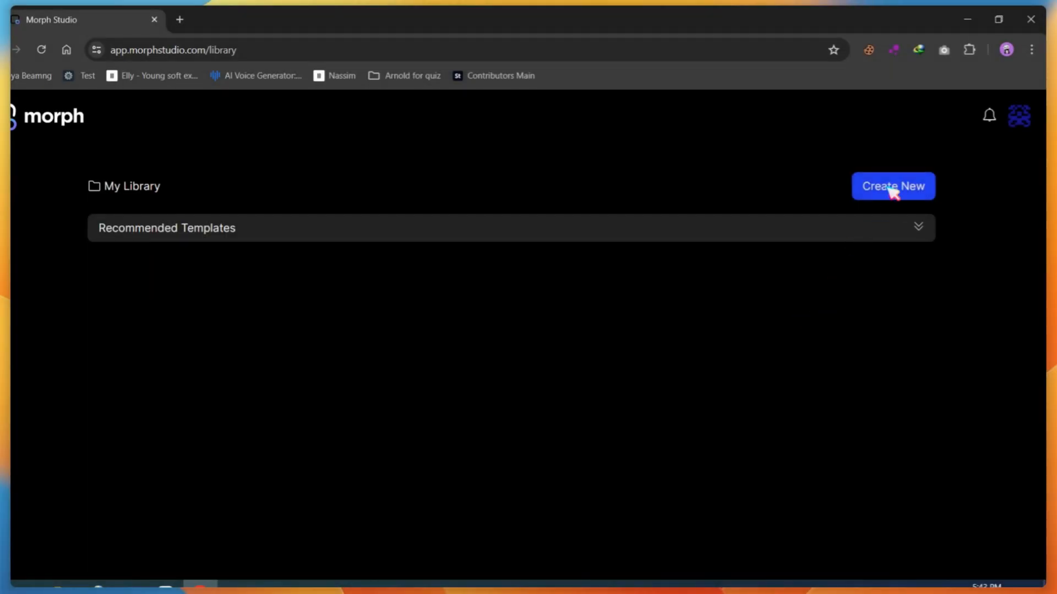
Create a new project named 'My first Project' with the 16:9 aspect ratio
{"action": "left_click", "coordinate": [893, 188]}
{"action": "left_click", "coordinate": [492, 245]}
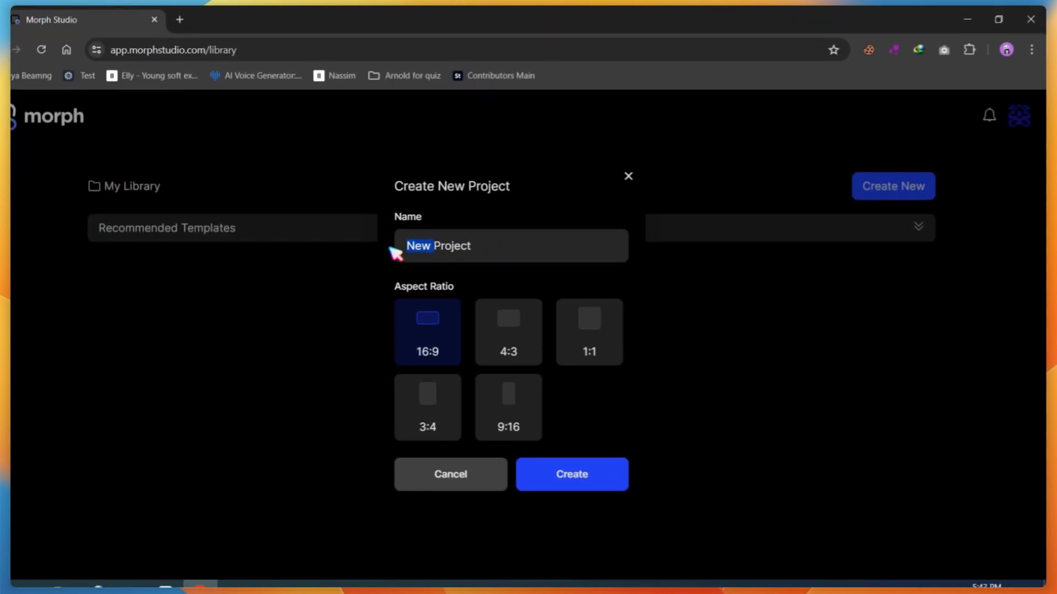
{"action": "key", "text": "BackSpace"}
{"action": "type", "text": "My fir"}
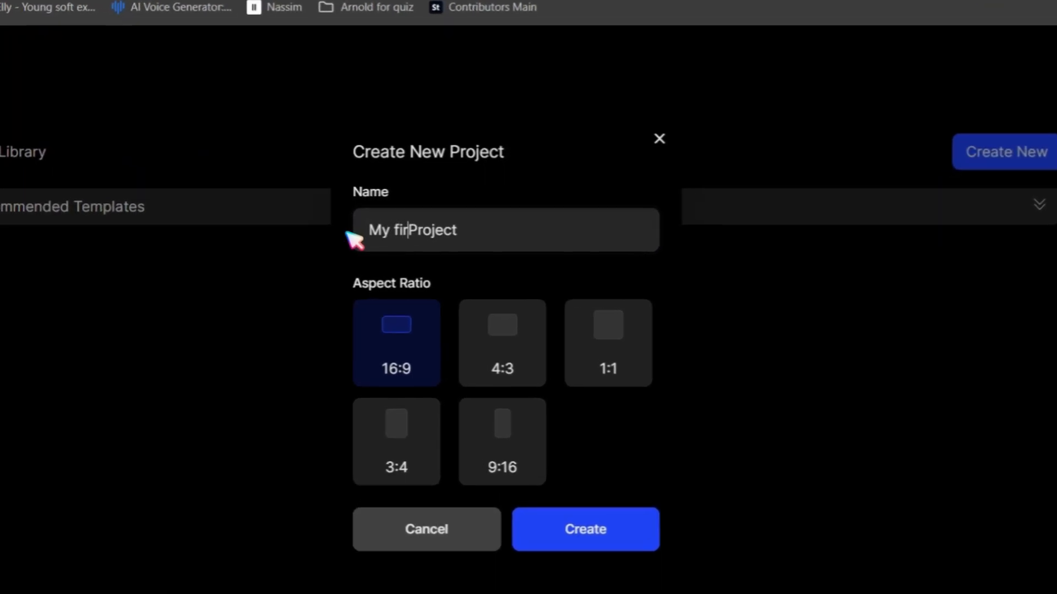
{"action": "type", "text": "st"}
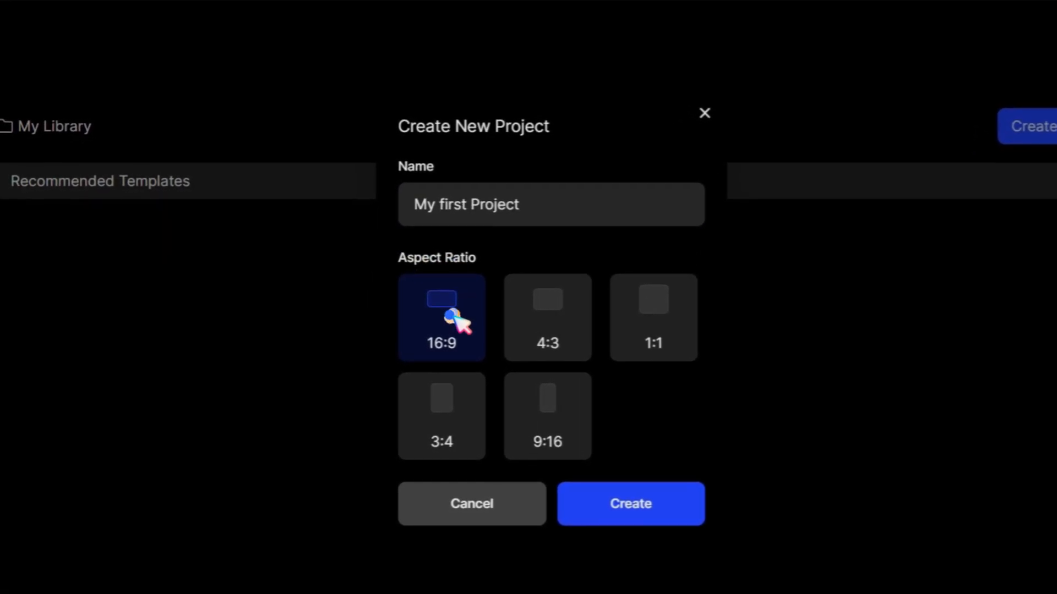
{"action": "left_click", "coordinate": [569, 421]}
{"action": "left_click", "coordinate": [444, 340]}
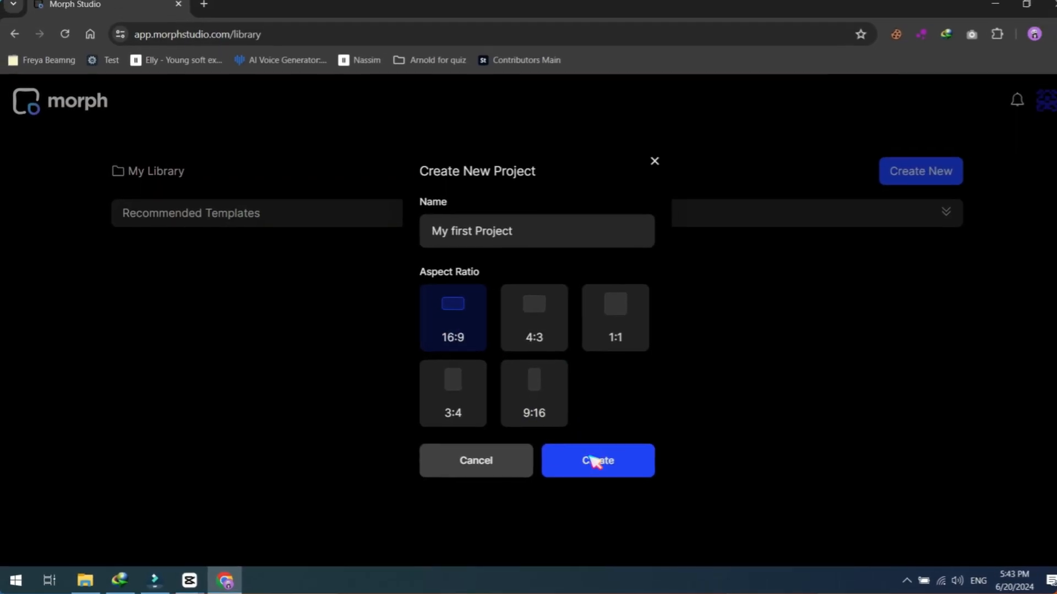
{"action": "left_click", "coordinate": [626, 503]}
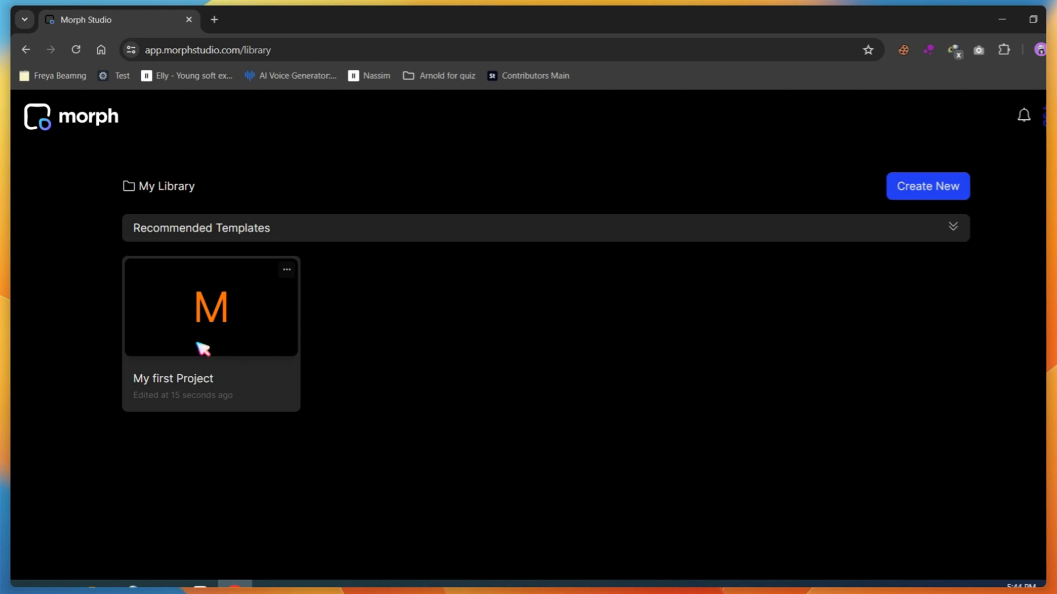
Open My first Project and attach Full tiktok.mp4 to Shot 1
{"action": "left_click", "coordinate": [202, 341]}
{"action": "left_click", "coordinate": [189, 194]}
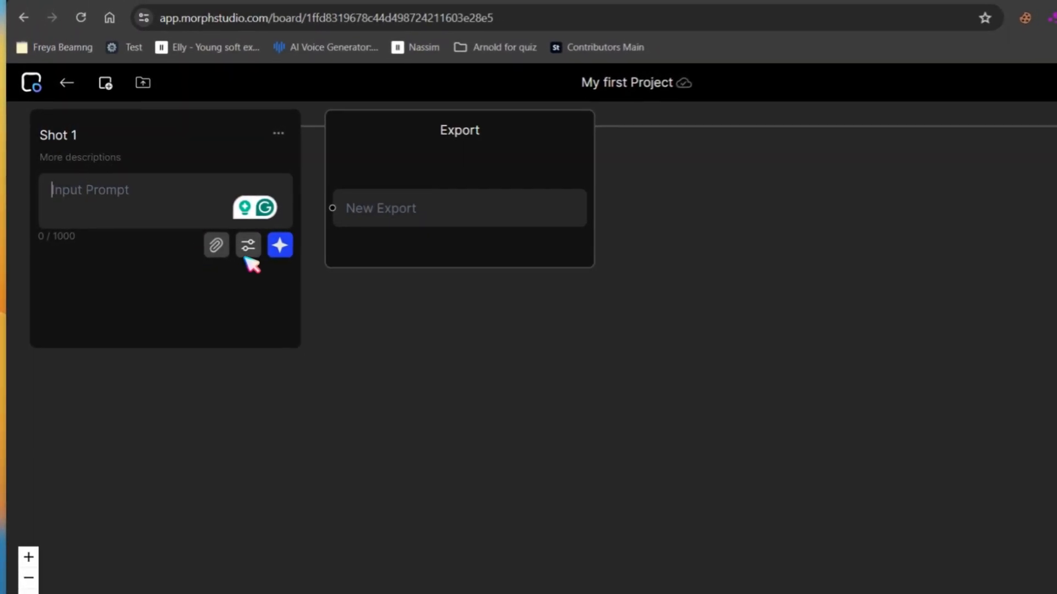
{"action": "left_click", "coordinate": [212, 245]}
{"action": "scroll", "coordinate": [484, 276], "scroll_direction": "down", "scroll_amount": 10}
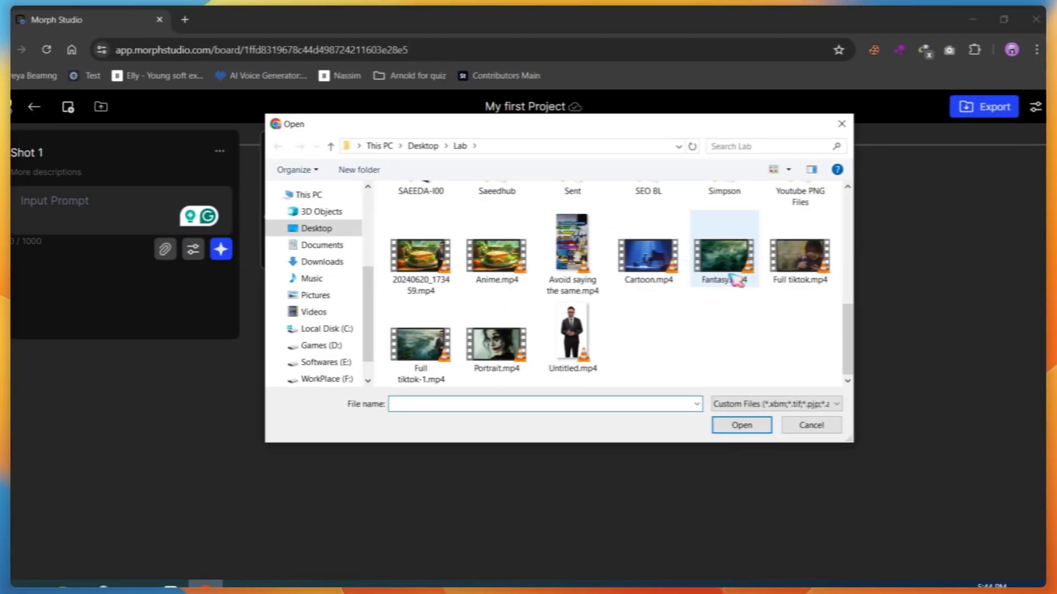
{"action": "double_click", "coordinate": [791, 263]}
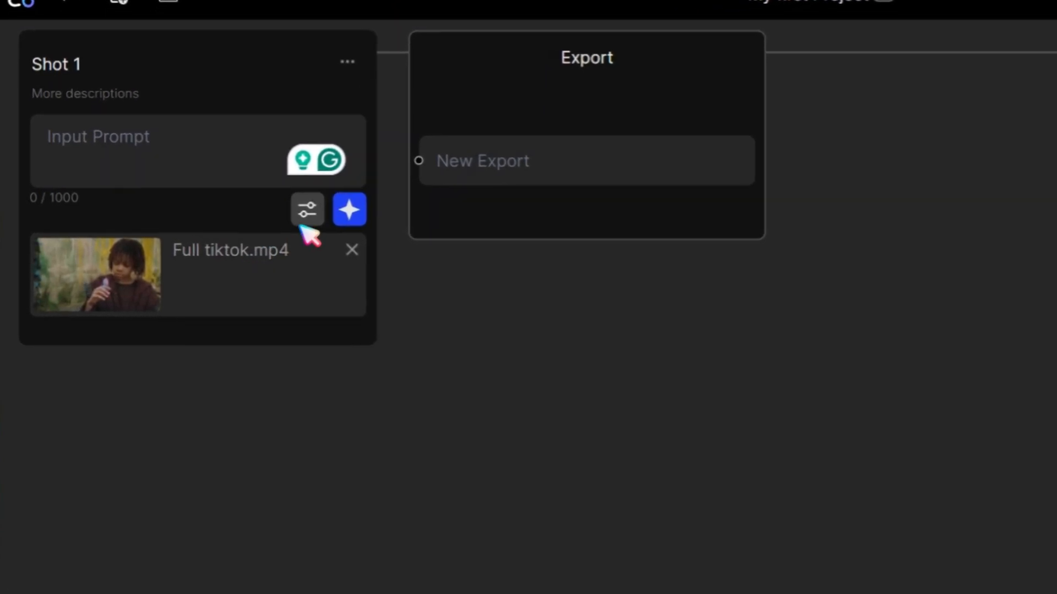
Keep the Video-to-Video-Morph-0.1 model with Anime style and set duration to 6s
{"action": "left_click", "coordinate": [306, 211]}
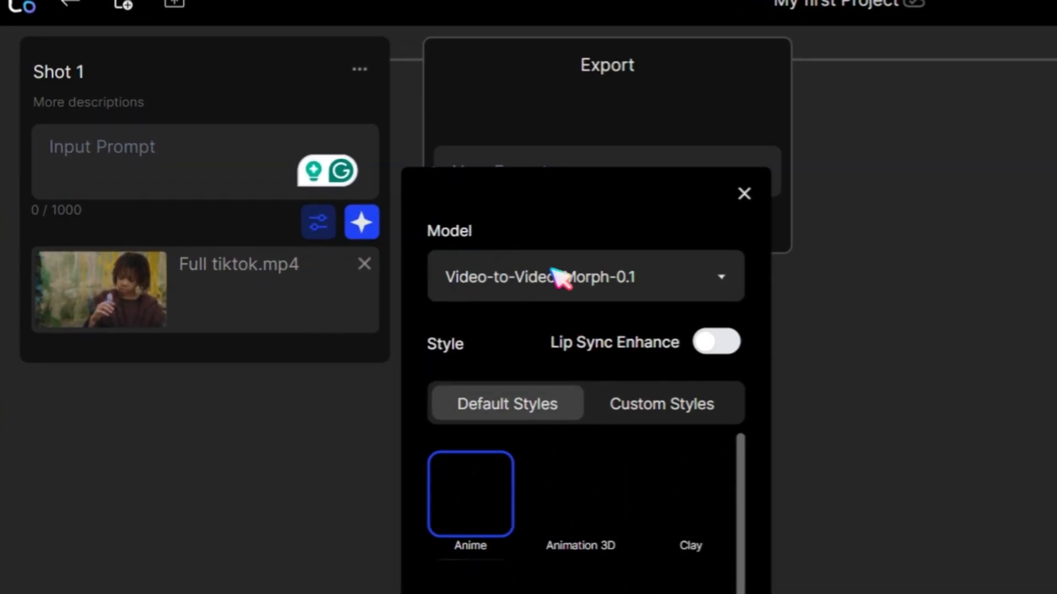
{"action": "left_click", "coordinate": [592, 287]}
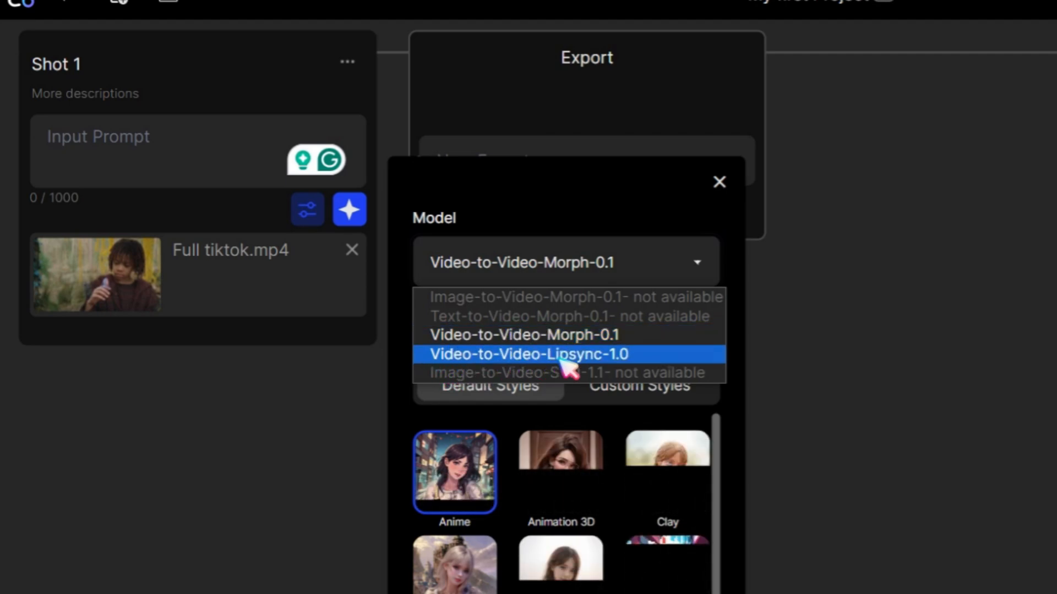
{"action": "left_click", "coordinate": [512, 337]}
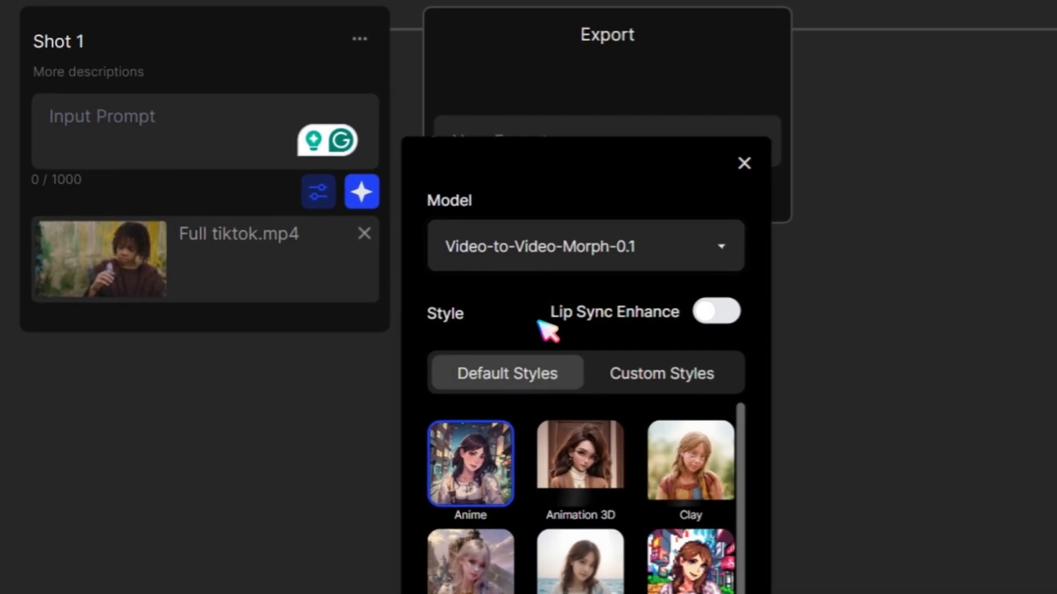
{"action": "scroll", "coordinate": [613, 444], "scroll_direction": "down", "scroll_amount": 1}
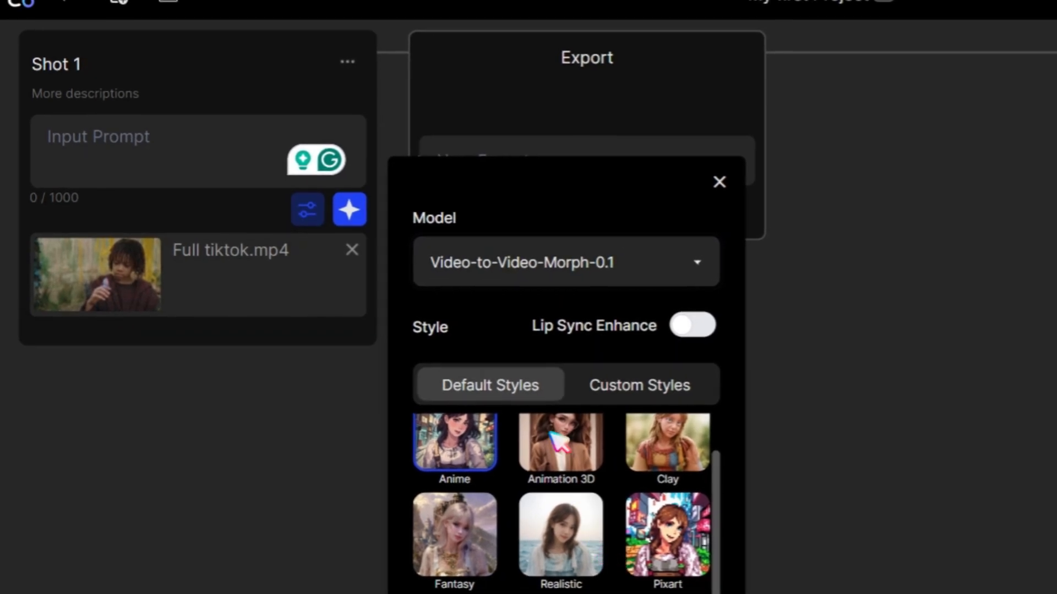
{"action": "scroll", "coordinate": [546, 523], "scroll_direction": "up", "scroll_amount": 1}
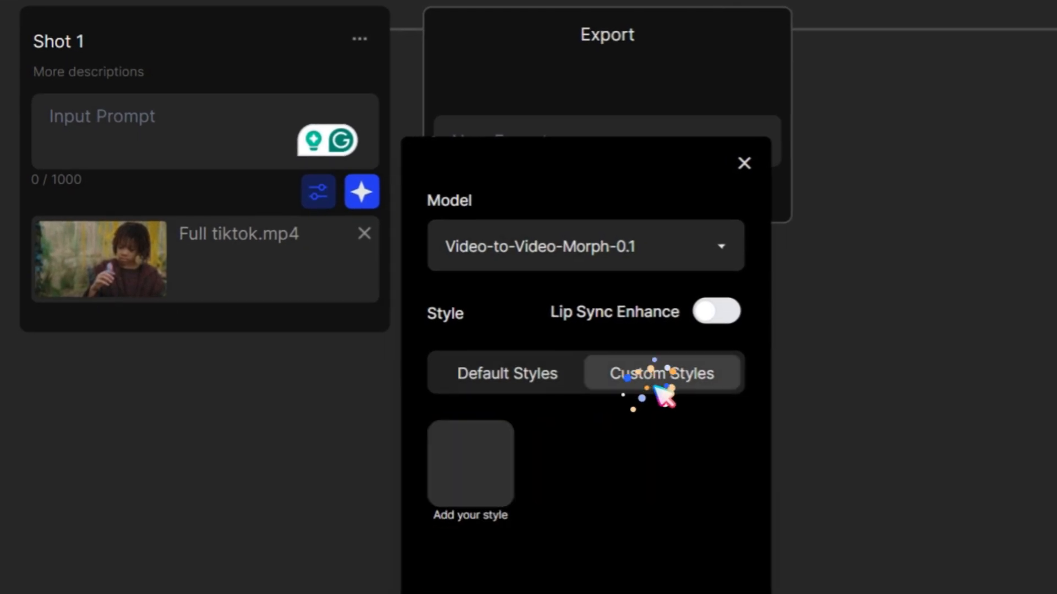
{"action": "scroll", "coordinate": [773, 406], "scroll_direction": "down", "scroll_amount": 1}
{"action": "scroll", "coordinate": [460, 413], "scroll_direction": "down", "scroll_amount": 2}
{"action": "left_click", "coordinate": [435, 442]}
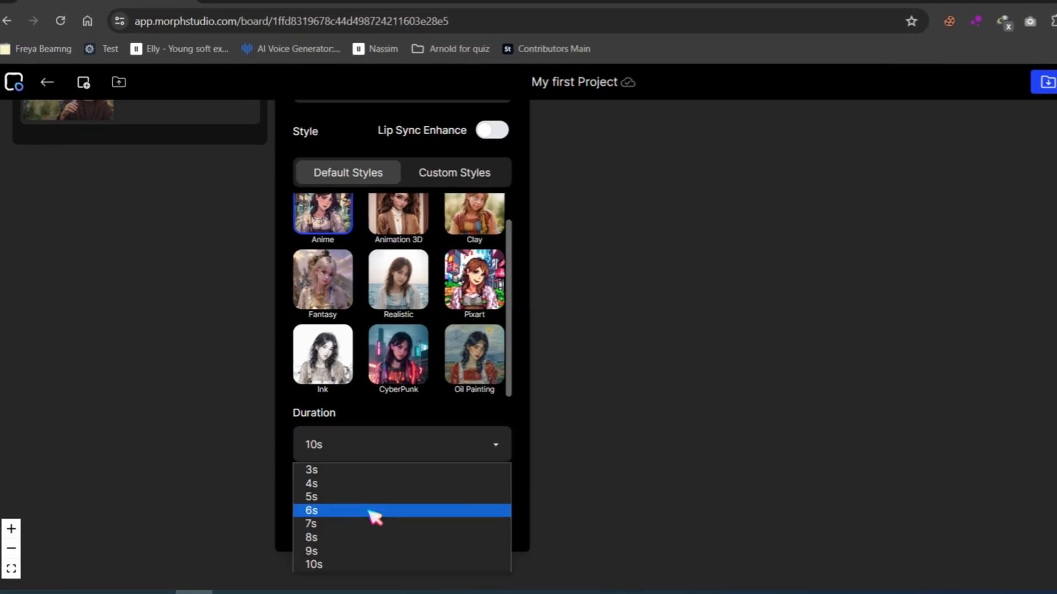
{"action": "left_click", "coordinate": [395, 508]}
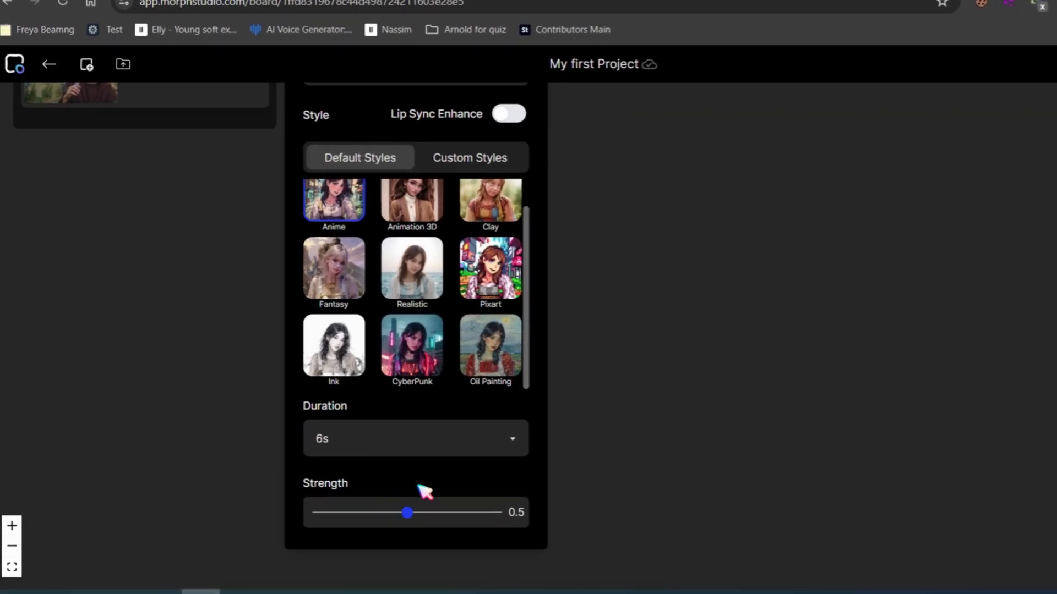
{"action": "scroll", "coordinate": [424, 490], "scroll_direction": "up", "scroll_amount": 1}
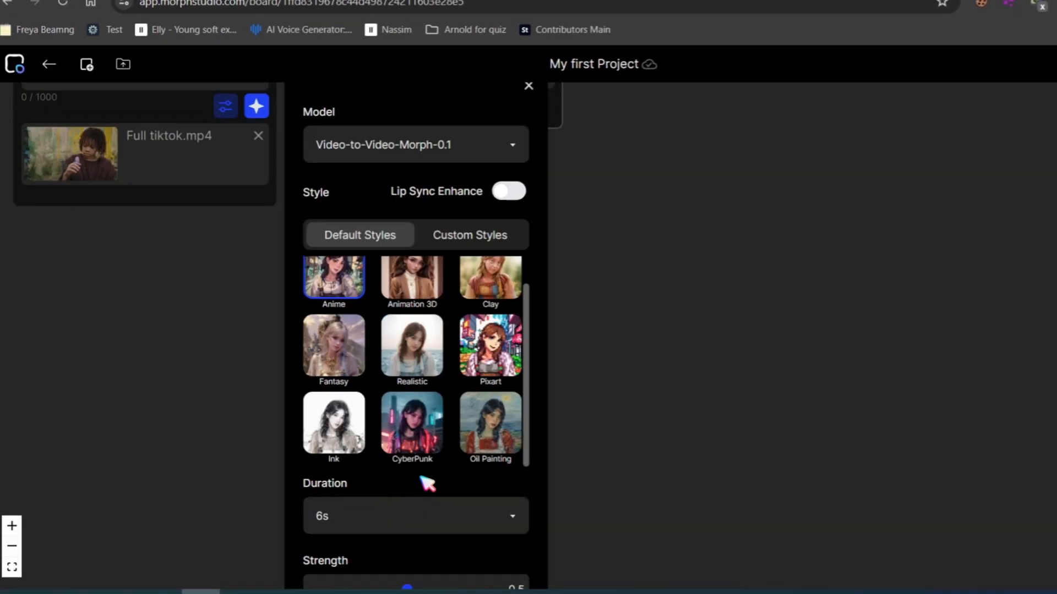
{"action": "scroll", "coordinate": [443, 406], "scroll_direction": "up", "scroll_amount": 1}
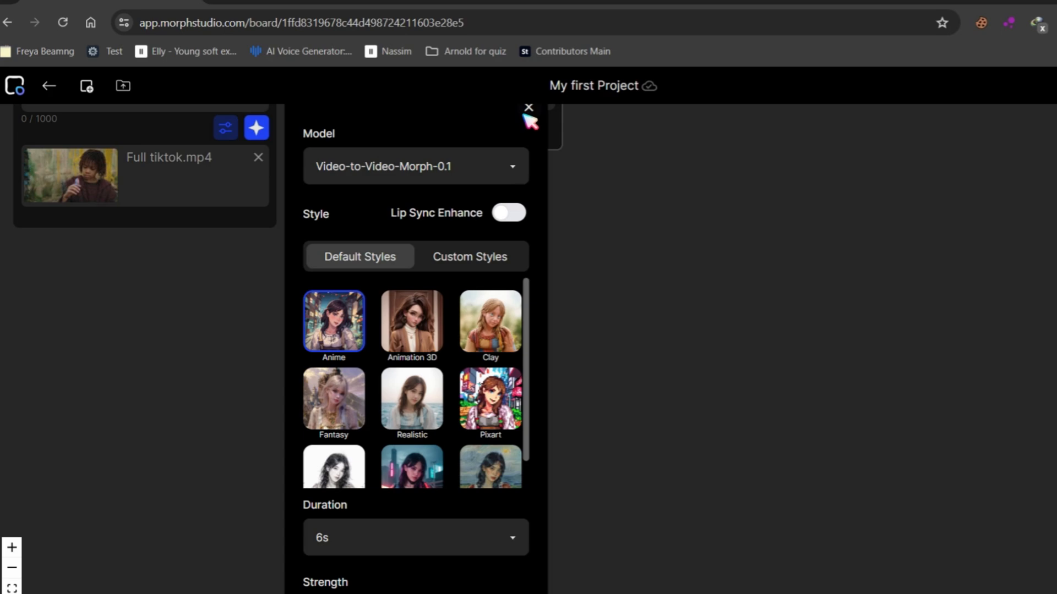
Close the settings and generate Shot 1's anime-style video
{"action": "left_click", "coordinate": [295, 149]}
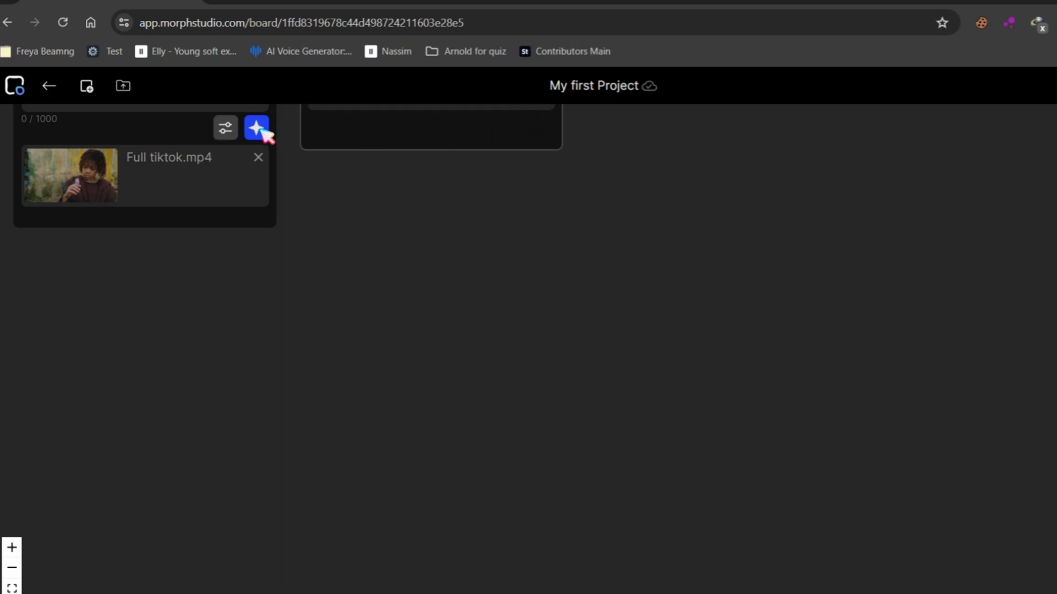
{"action": "scroll", "coordinate": [405, 313], "scroll_direction": "up", "scroll_amount": 3}
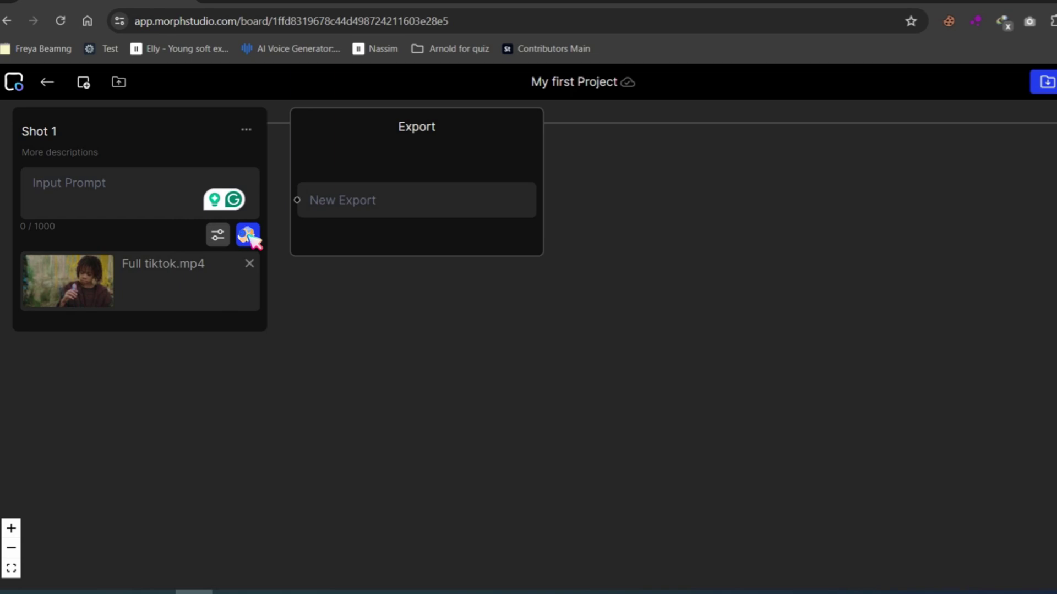
{"action": "left_click", "coordinate": [249, 236]}
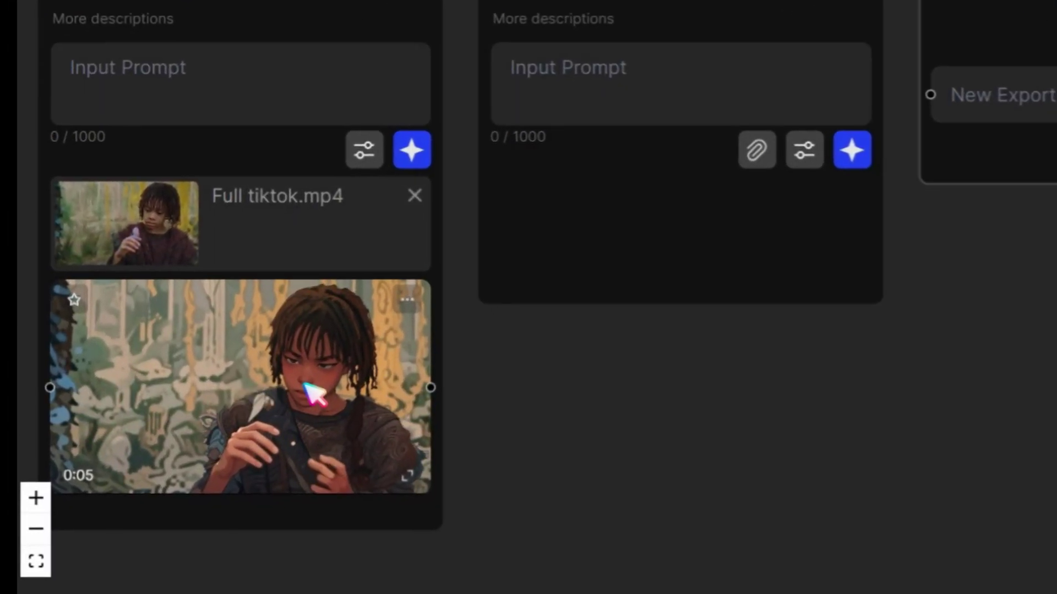
Download the generated anime-style video from Shot 1's options menu
{"action": "left_click", "coordinate": [243, 425]}
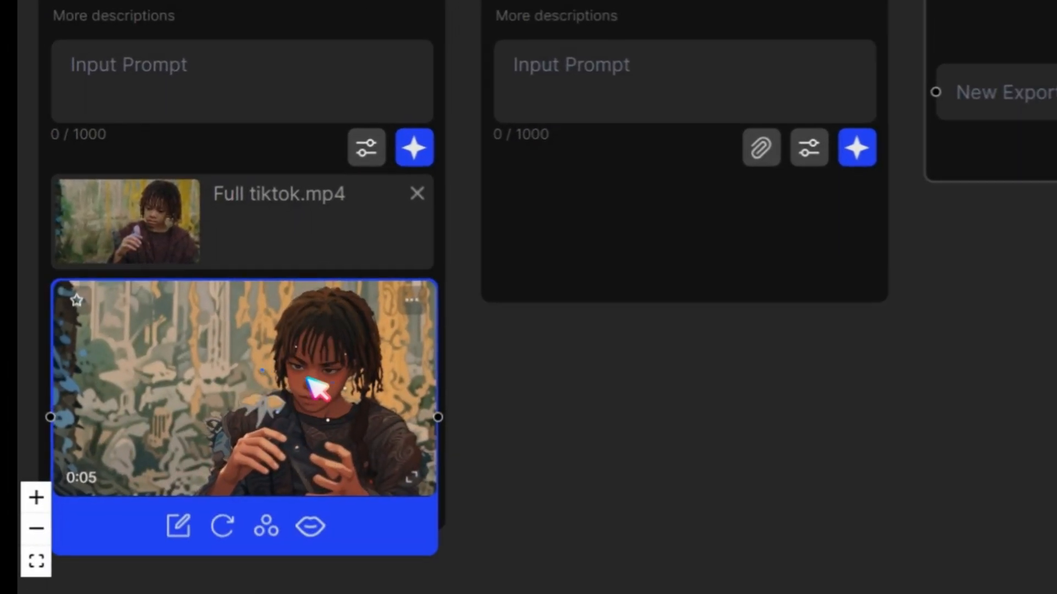
{"action": "left_click", "coordinate": [391, 313]}
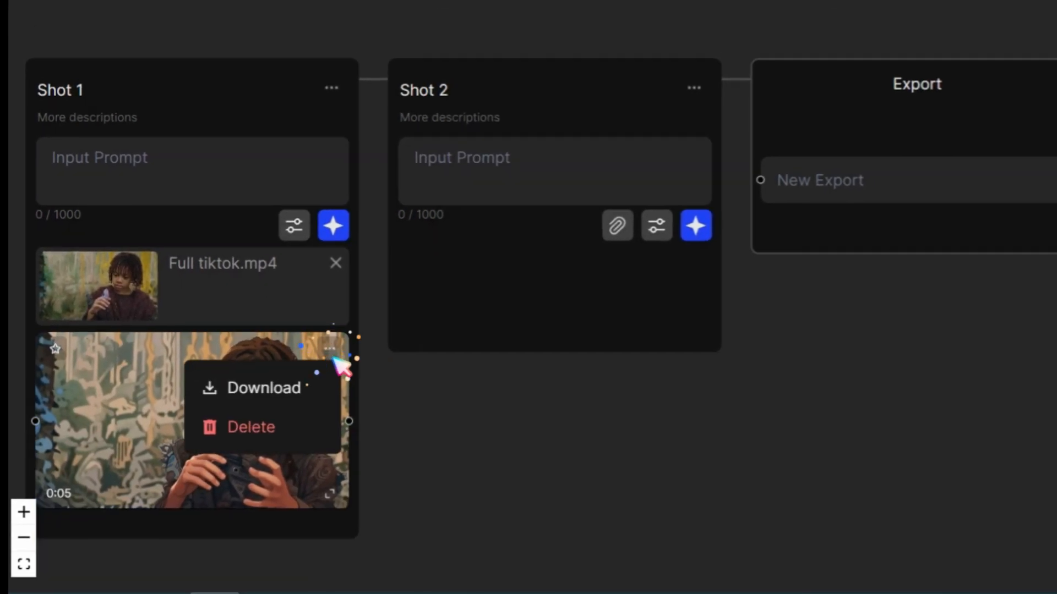
{"action": "left_click", "coordinate": [288, 401]}
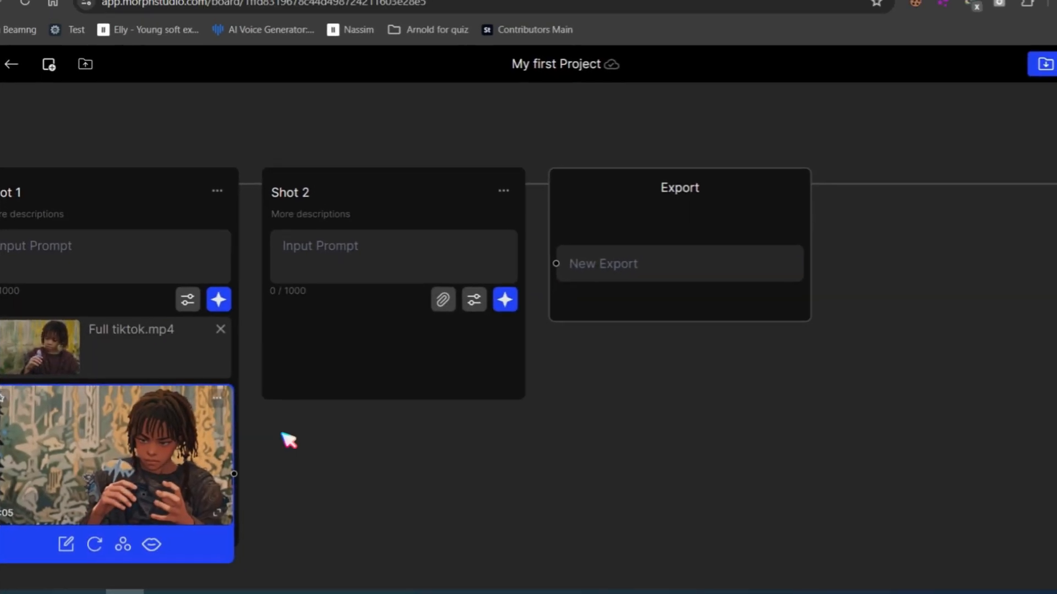